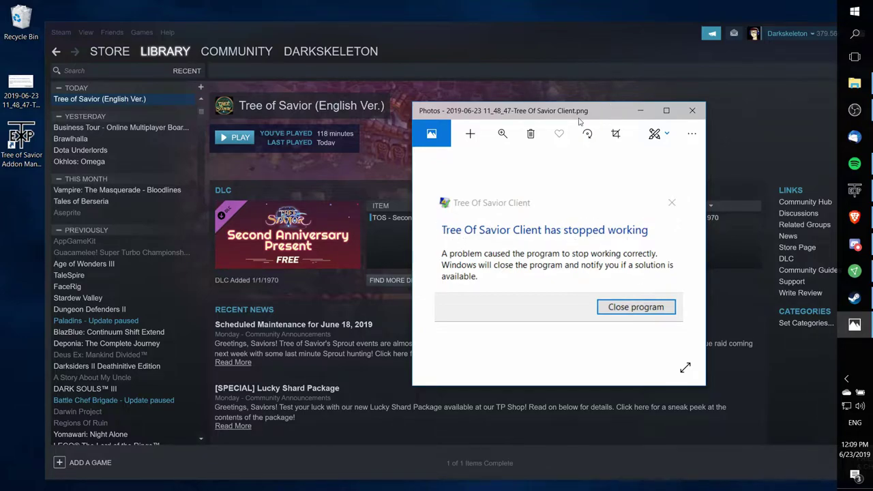
Open Tree of Savior's installed files from its Steam properties to reach the TreeOfSavior folder
left_click_drag(577, 112, 586, 112)
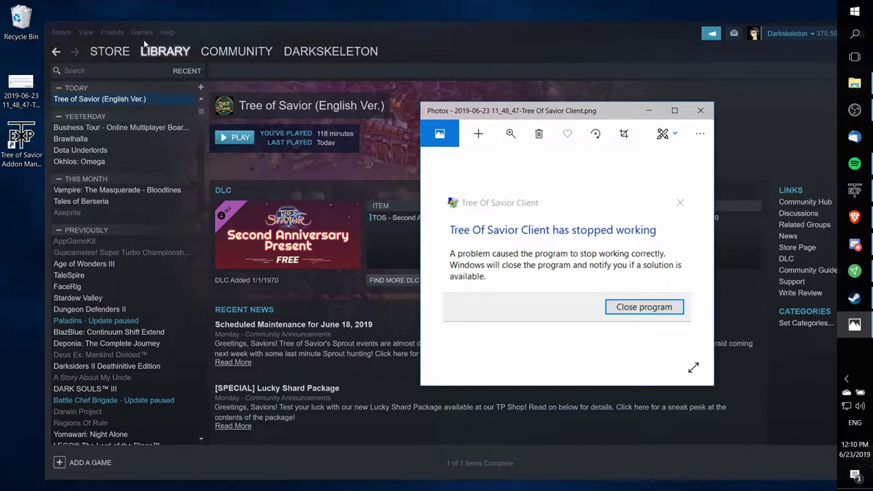
right_click(161, 103)
left_click(181, 261)
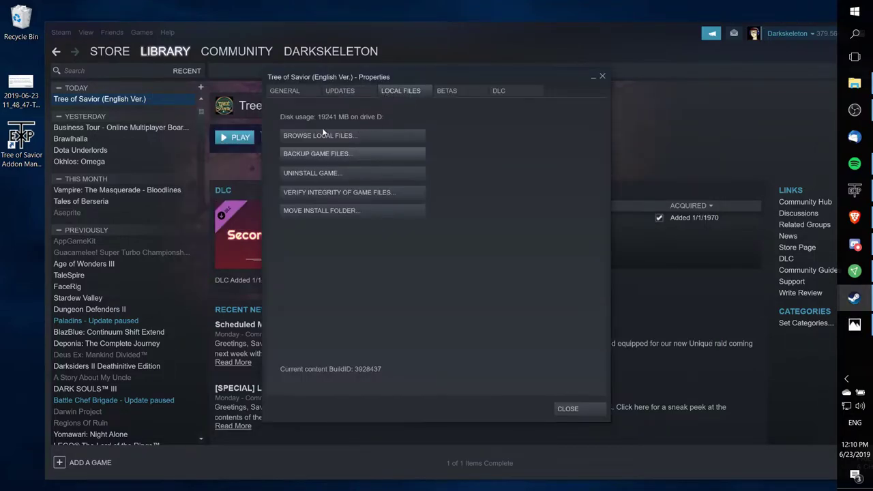
left_click(352, 135)
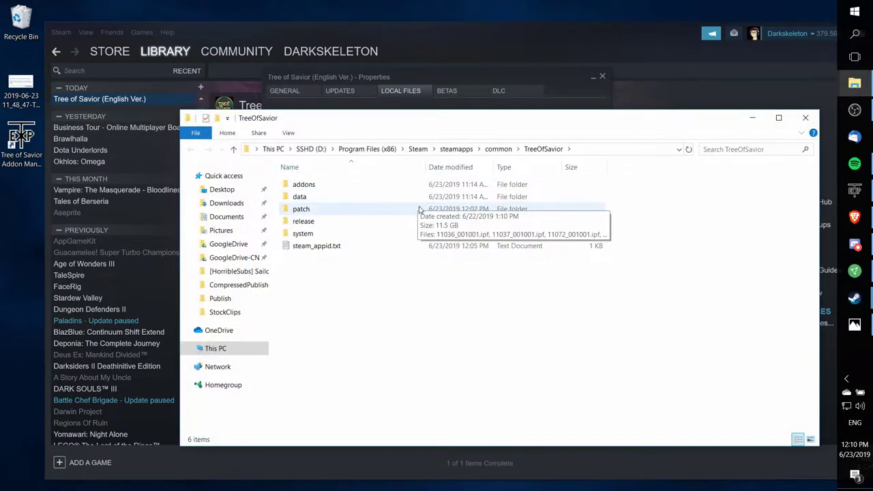
mouse_move(404, 224)
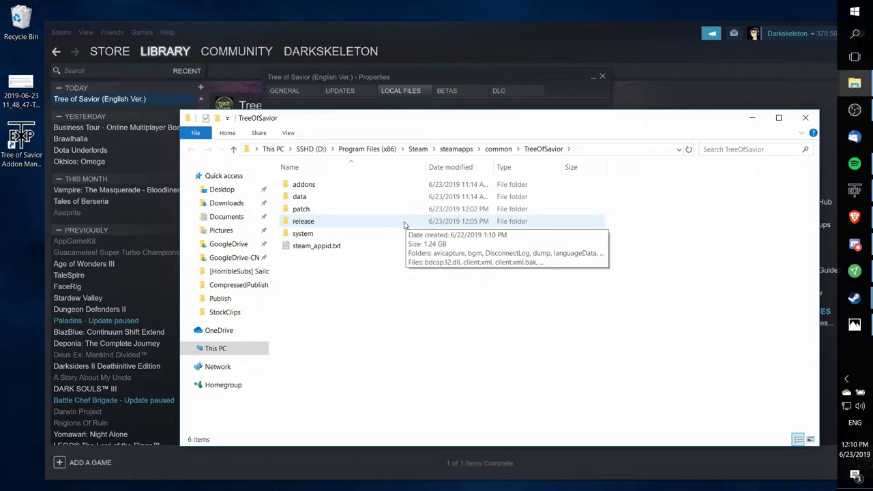
double_click(405, 224)
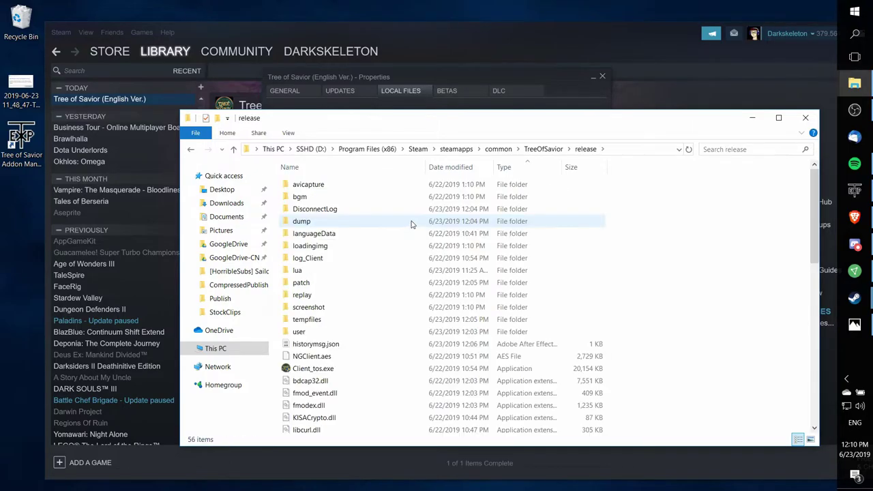
scroll(694, 226, "down", 6)
scroll(694, 227, "down", 7)
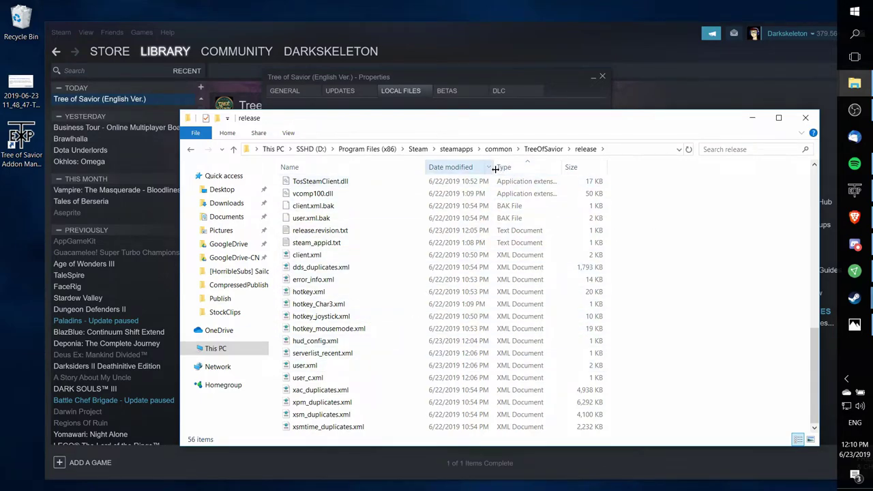
left_click_drag(628, 254, 533, 439)
left_click(674, 370)
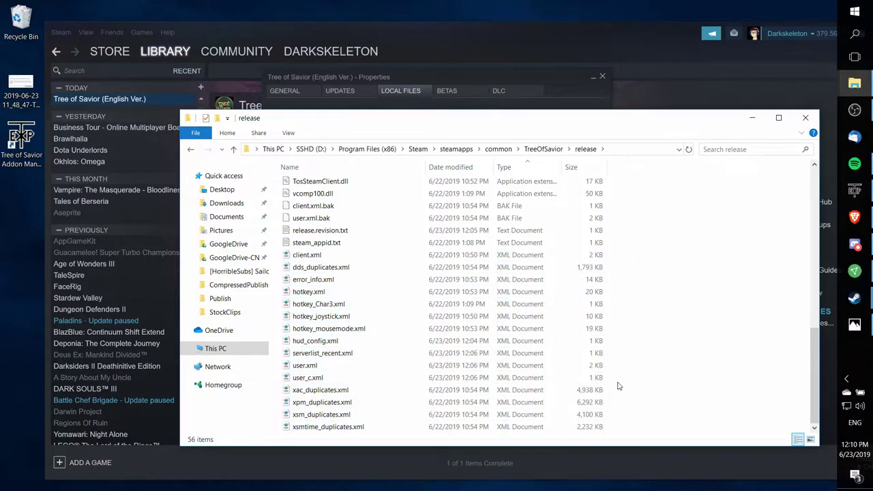
left_click_drag(618, 382, 305, 370)
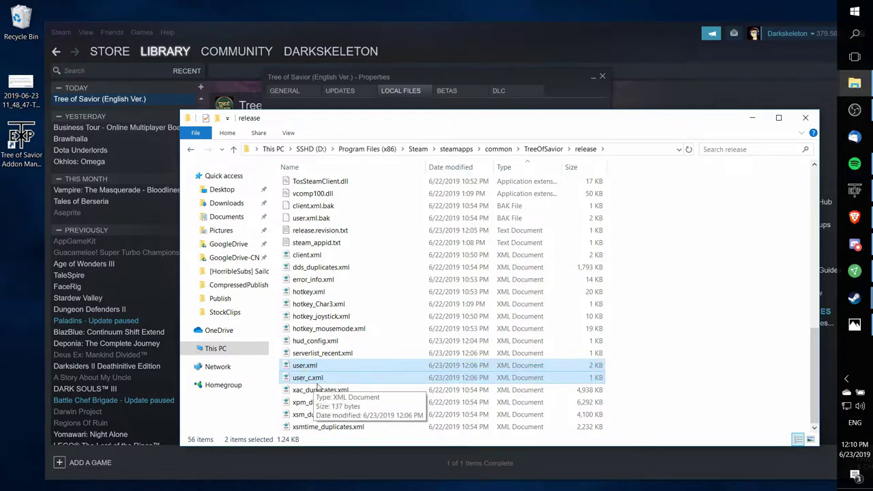
left_click(619, 376)
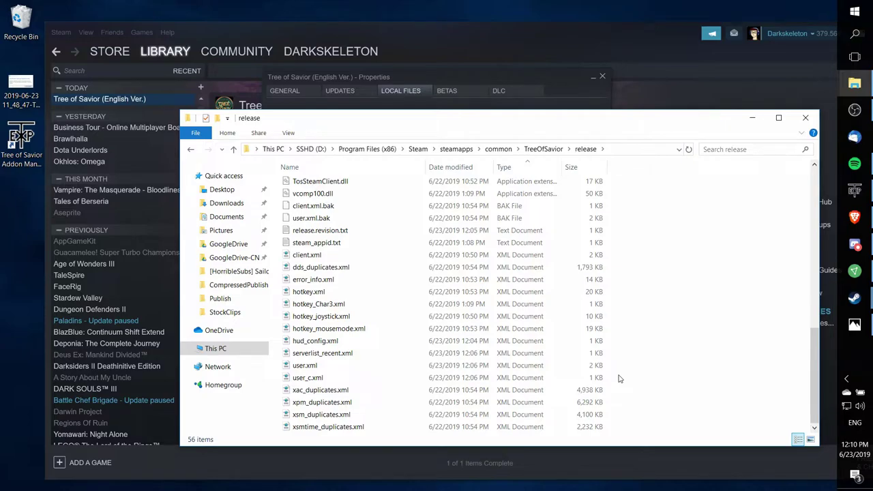
left_click_drag(613, 376, 520, 380)
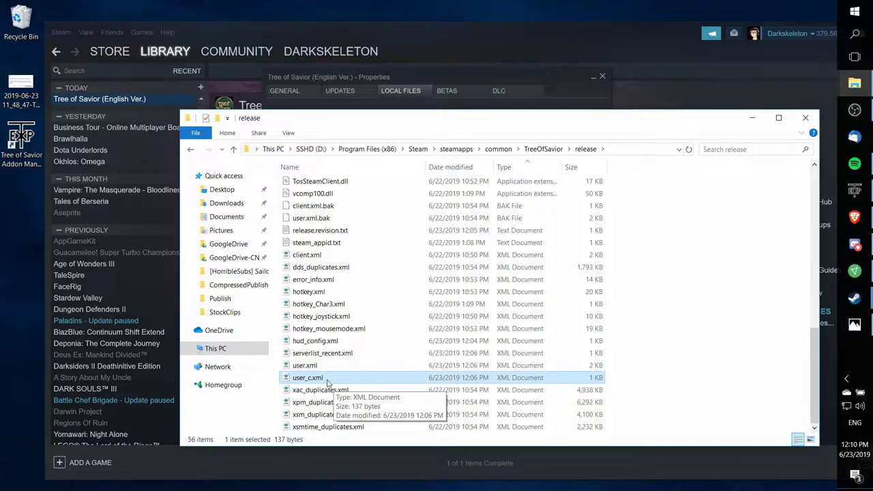
left_click(327, 379, "ctrl")
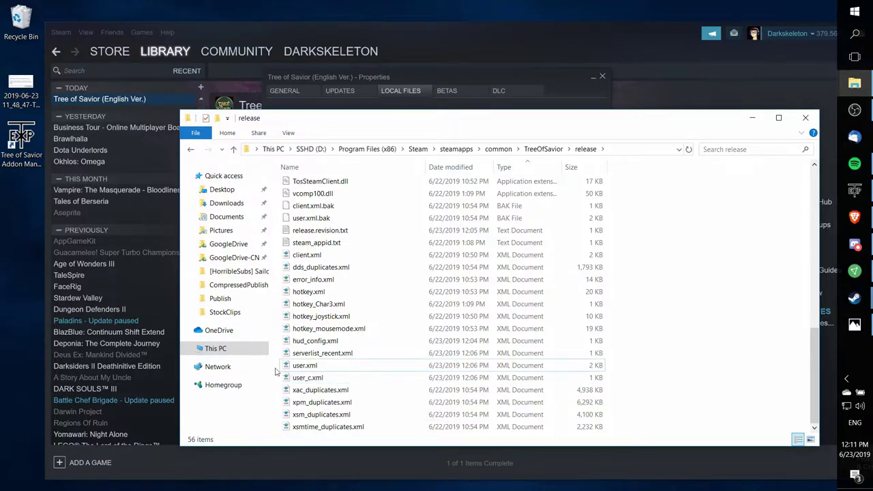
Rename user.xml to user-bak.xml in the release folder
left_click(332, 368)
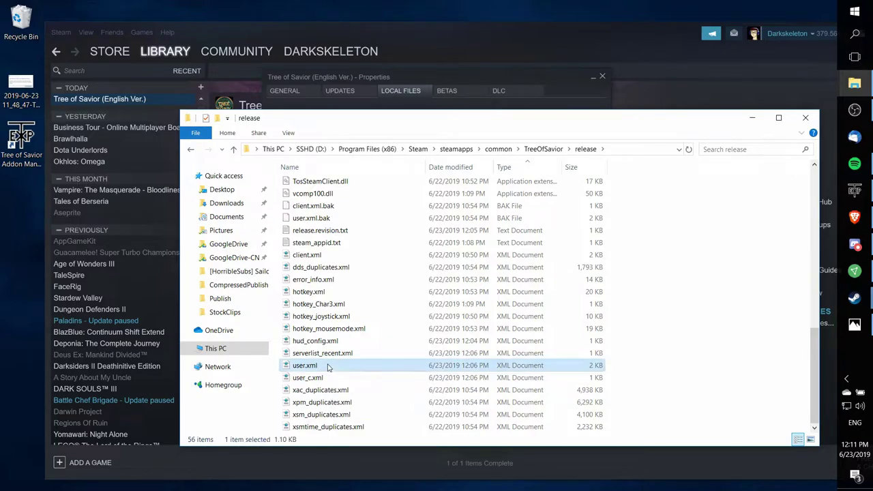
key("F2")
key("Right")
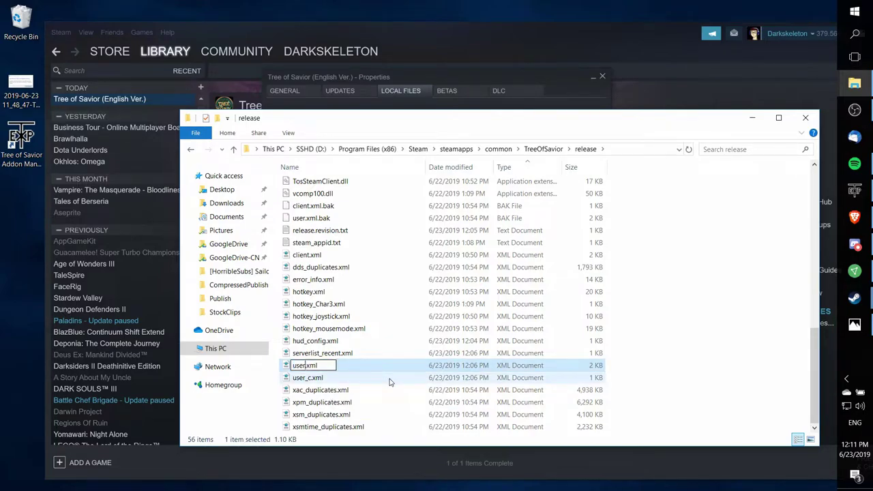
type("-bak")
key("Return")
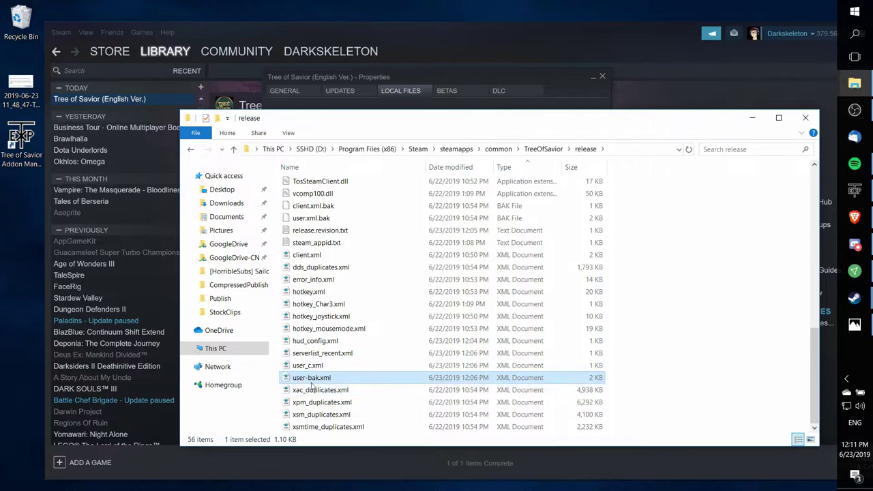
Rename user_c.xml to user_c-bak.xml and clear the file selection
left_click(311, 369)
key("F2")
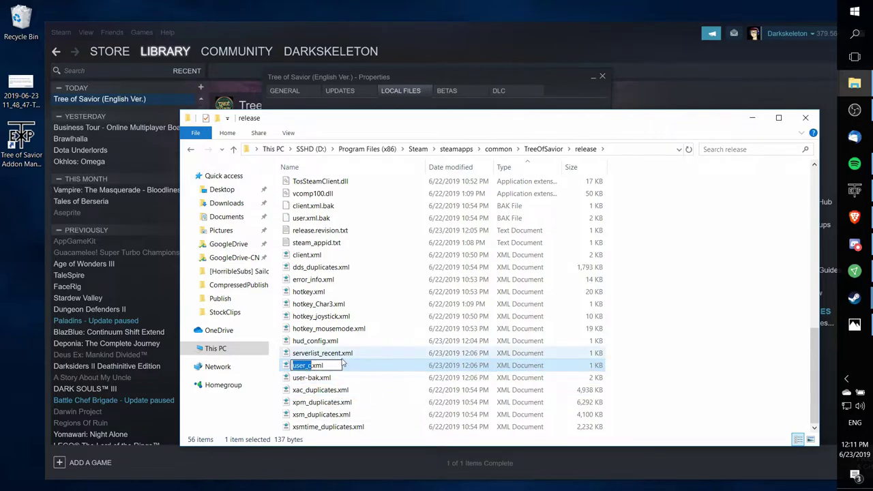
key("Right")
type("-bak")
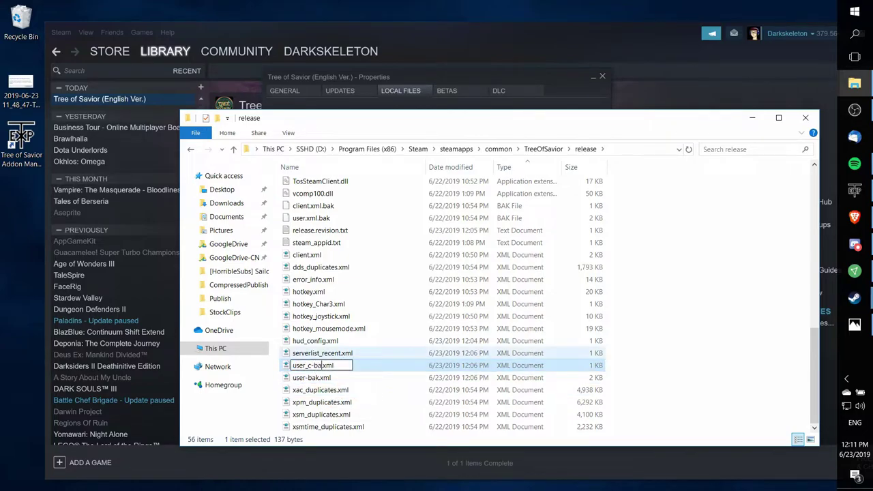
key("Return")
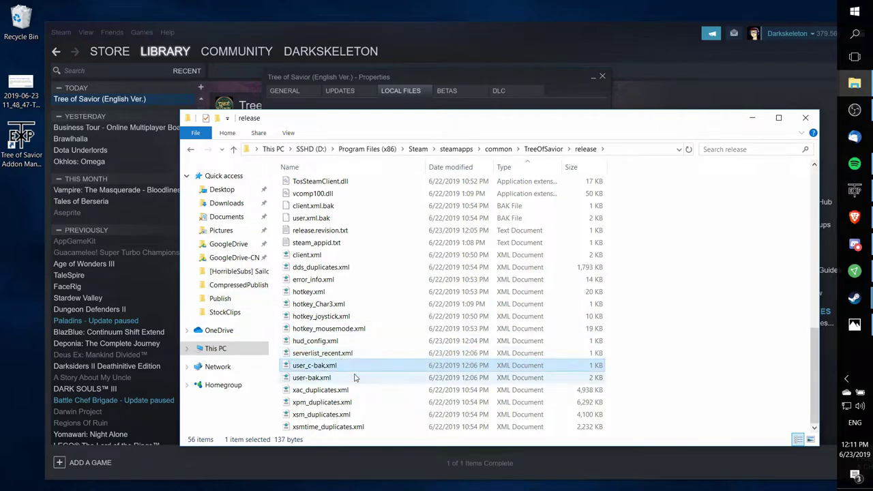
left_click(458, 369)
left_click(667, 369)
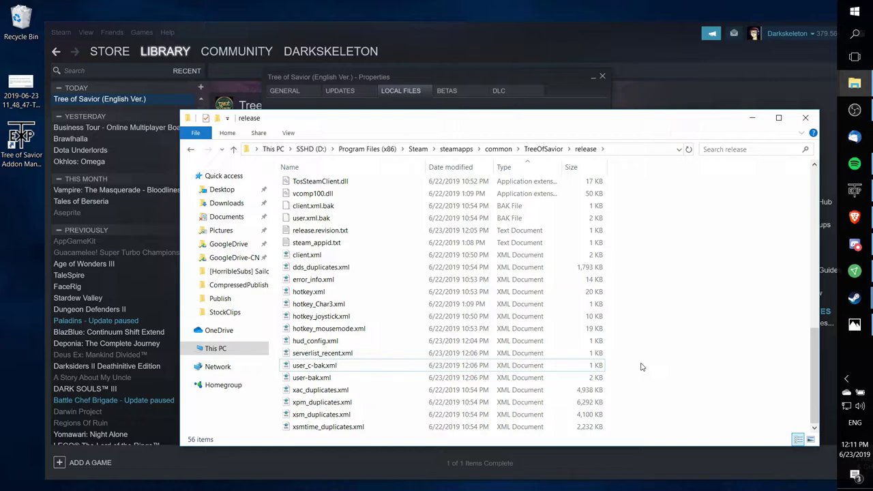
Create a new empty text document in the release folder
right_click(641, 367)
mouse_move(674, 337)
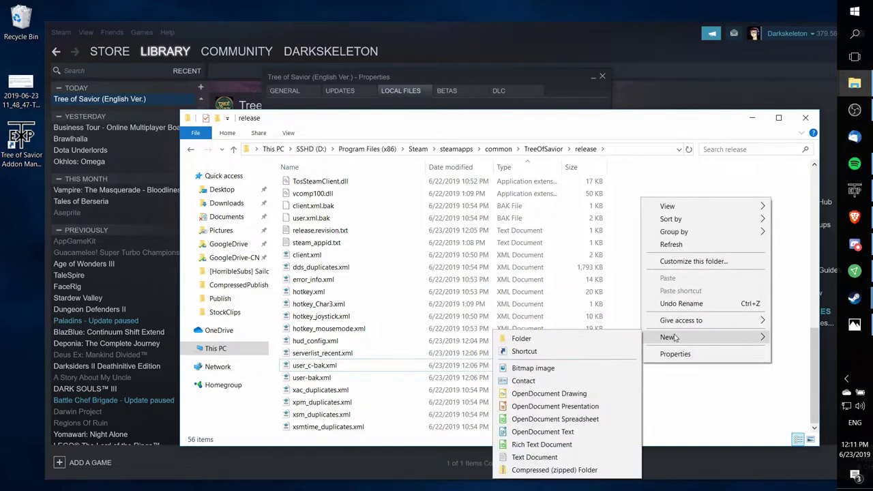
left_click(535, 457)
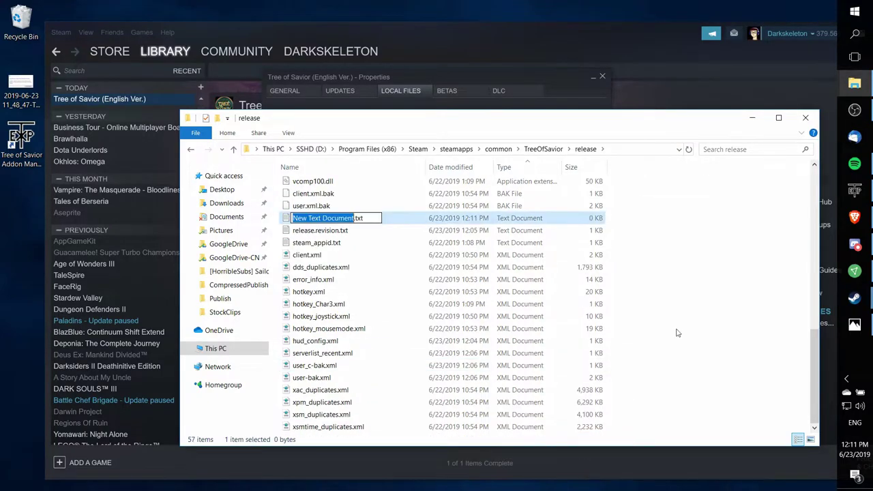
left_click(382, 221)
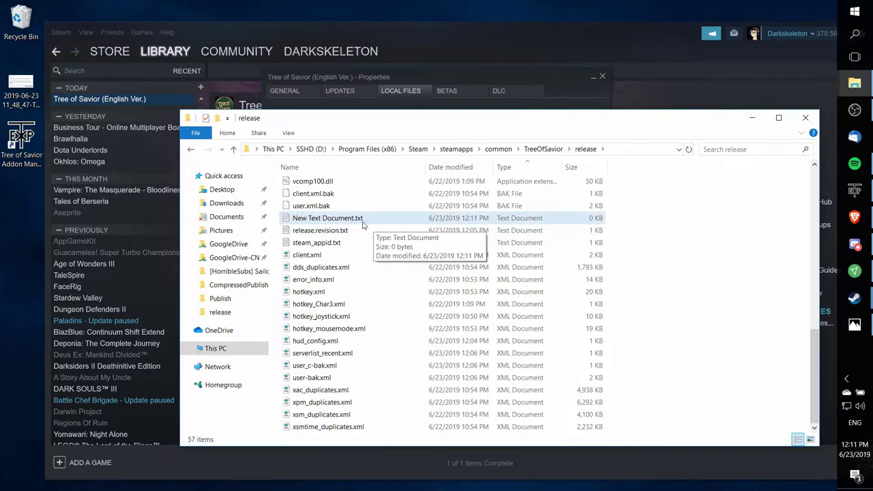
left_click(456, 225)
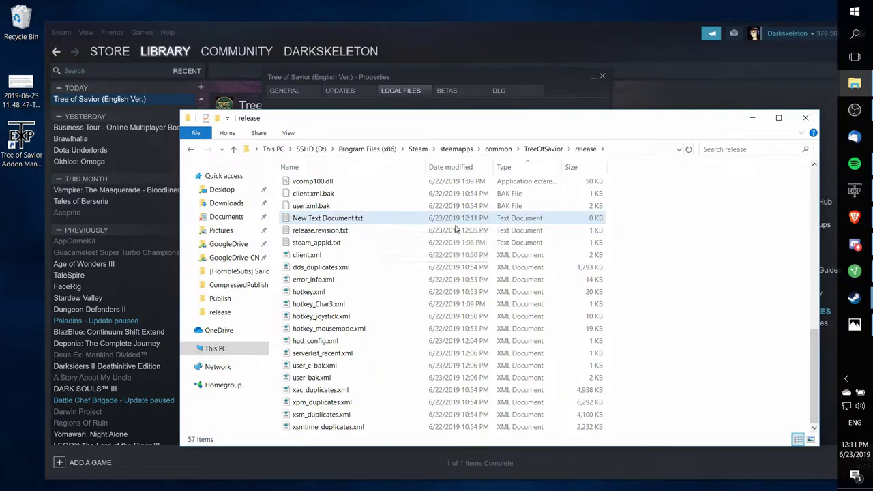
left_click(653, 208)
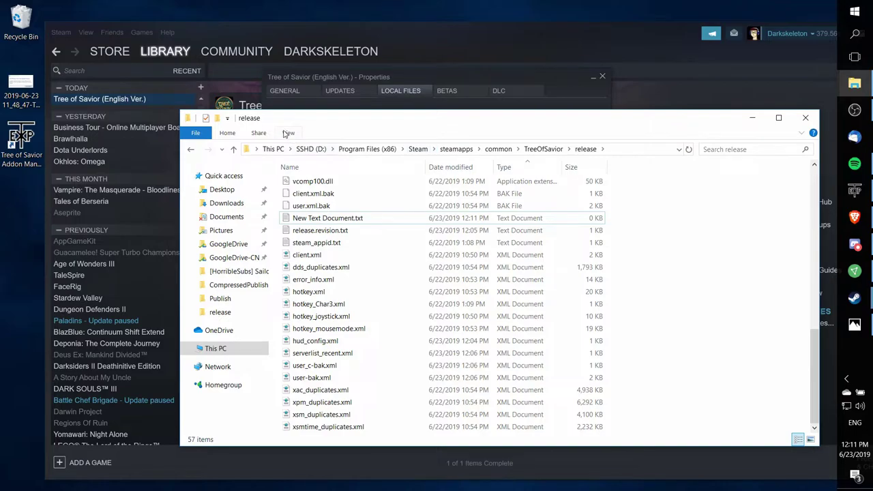
Show file name extensions and rename New Text Document.txt to user.xml, accepting the extension change
left_click(288, 133)
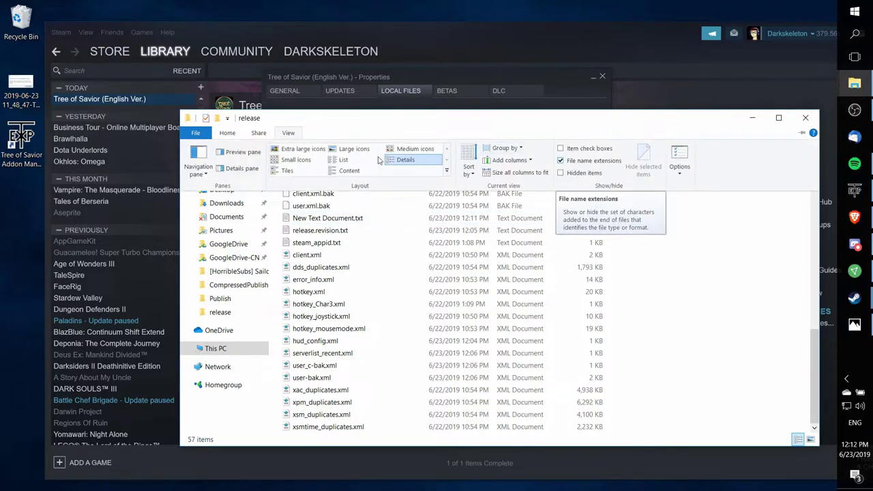
left_click(289, 133)
scroll(682, 267, "down", 8)
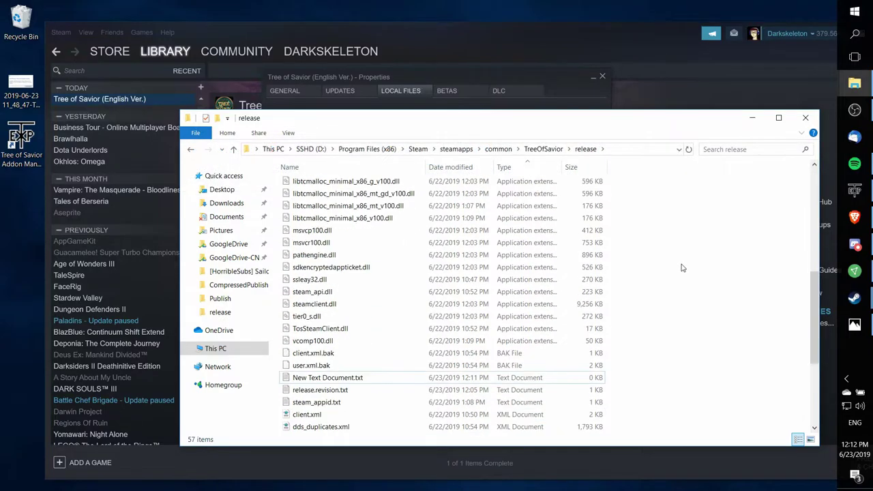
scroll(681, 267, "down", 5)
left_click(326, 219)
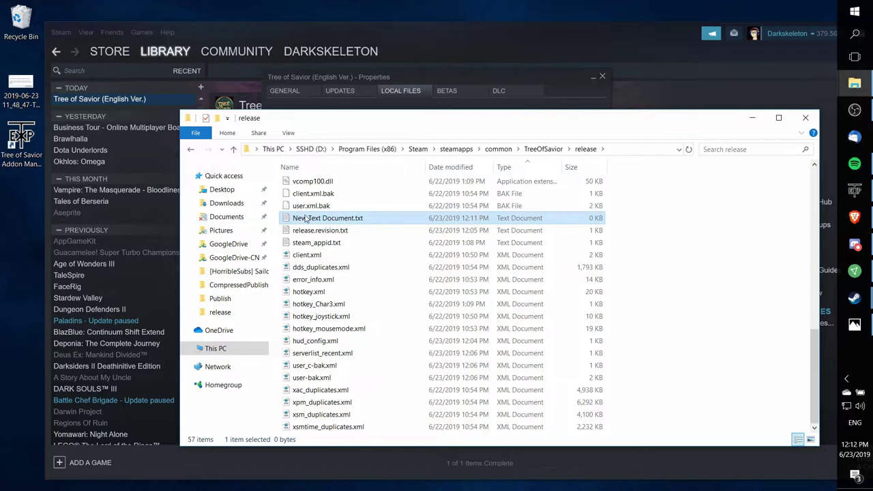
left_click(327, 219)
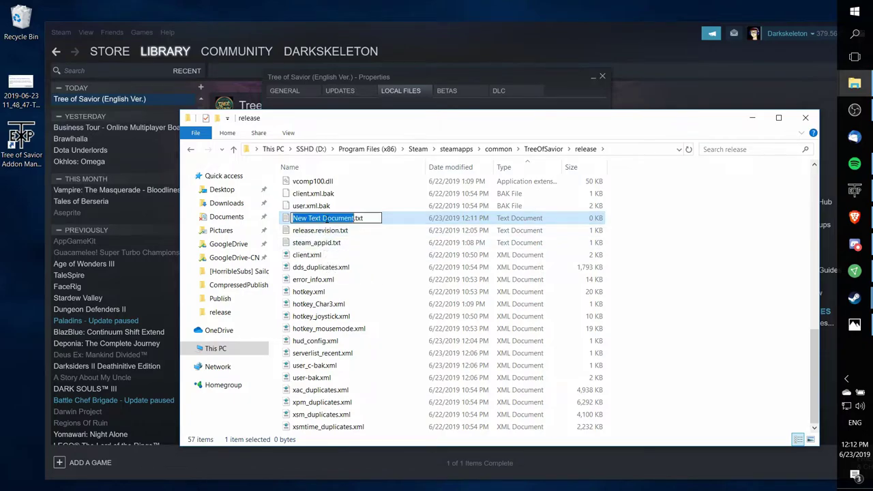
key("End")
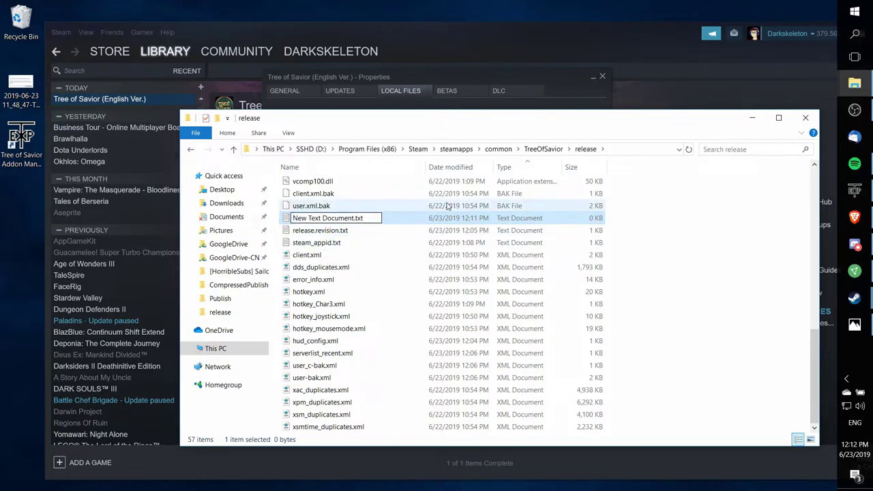
key("BackSpace")
key("BackSpace")
key("BackSpace")
key("BackSpace")
key("BackSpace")
key("BackSpace")
key("BackSpace")
key("BackSpace")
key("BackSpace")
key("BackSpace")
key("BackSpace")
key("BackSpace")
key("BackSpace")
key("BackSpace")
key("BackSpace")
key("BackSpace")
key("BackSpace")
key("BackSpace")
key("BackSpace")
key("BackSpace")
type("user.xml")
key("Return")
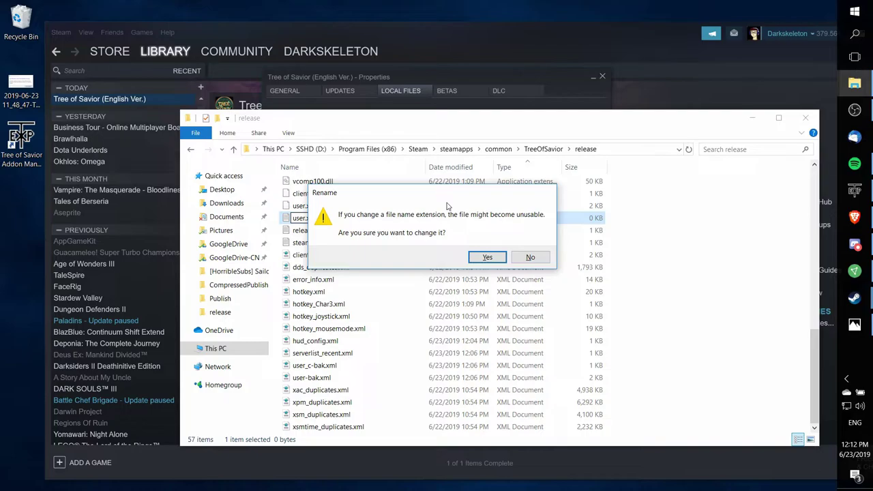
key("Return")
Create another empty text document named user_c.xml, accepting the extension change, then select both new files
right_click(672, 279)
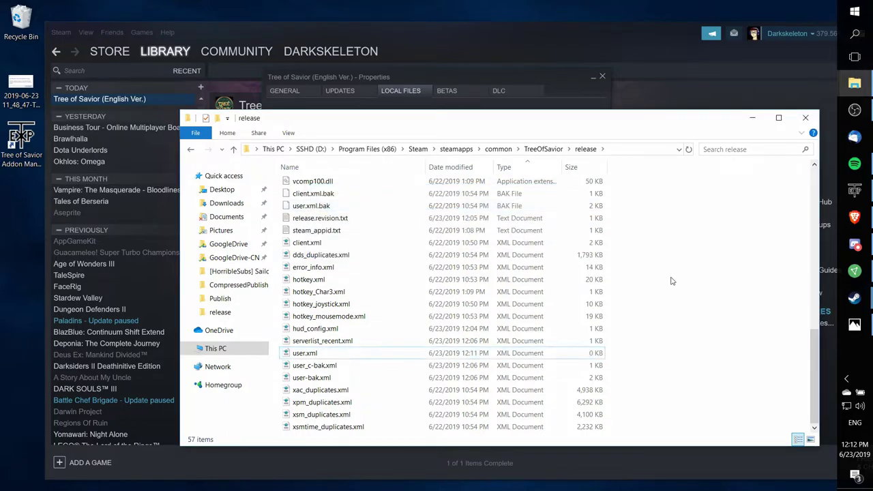
mouse_move(696, 417)
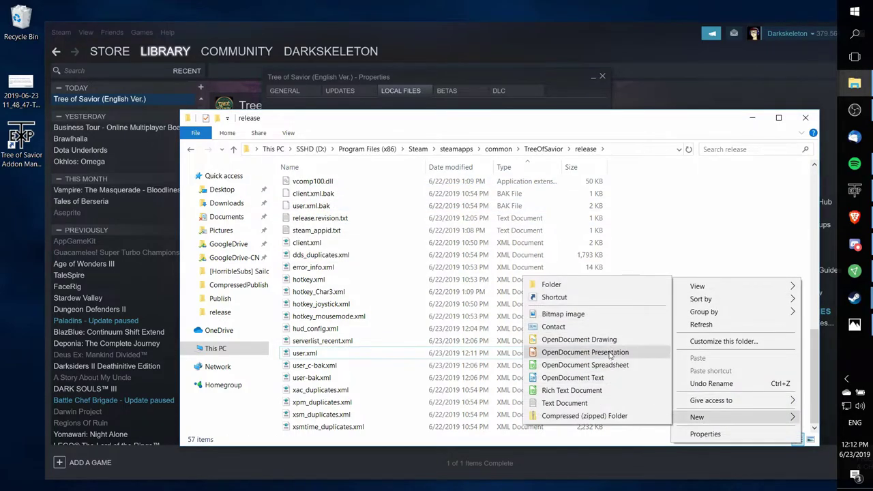
left_click(569, 403)
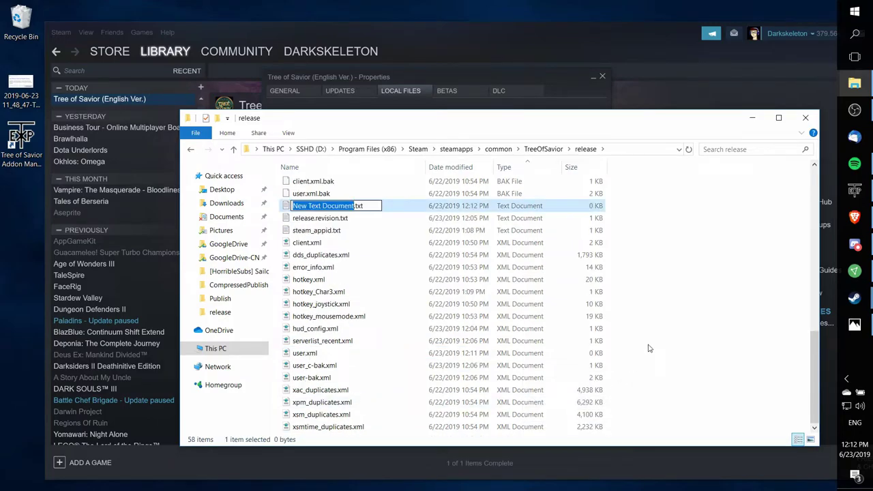
key("ctrl+a")
type("user")
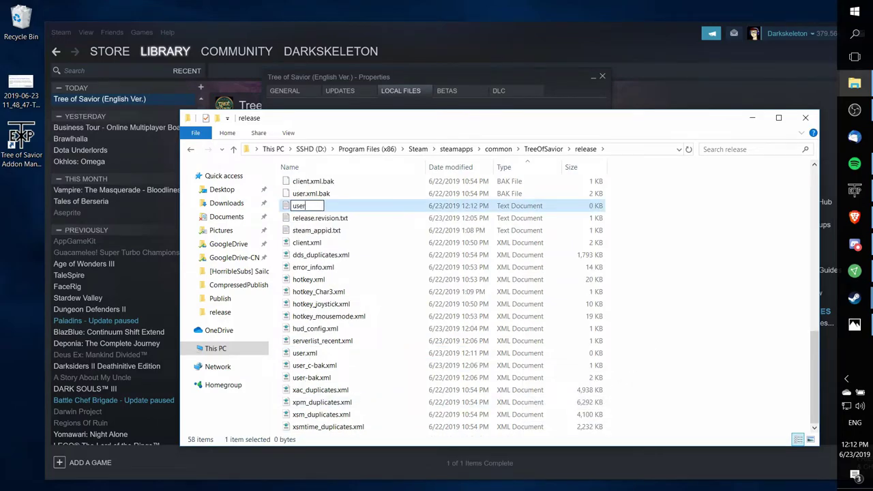
type("_c.xml")
key("Return")
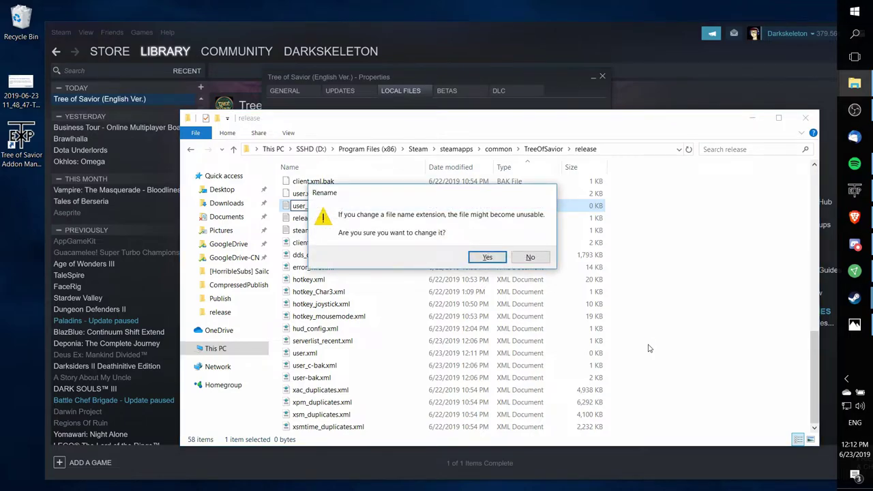
key("Return")
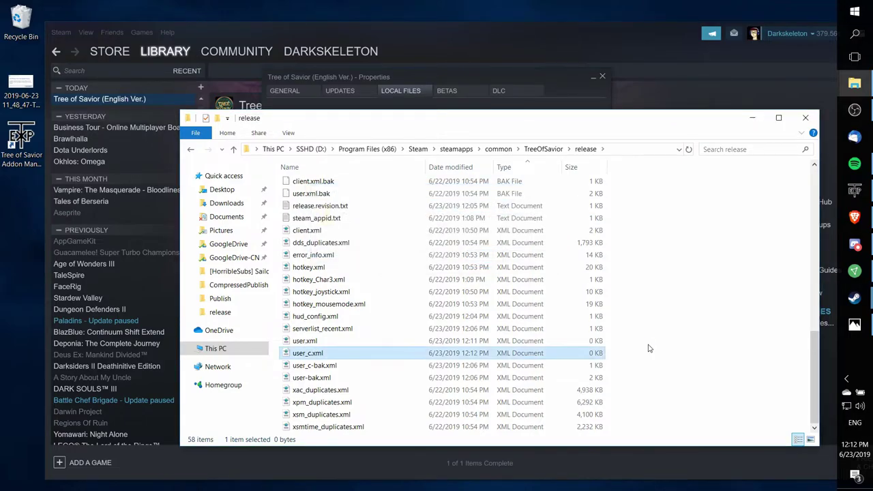
left_click(575, 343, "ctrl")
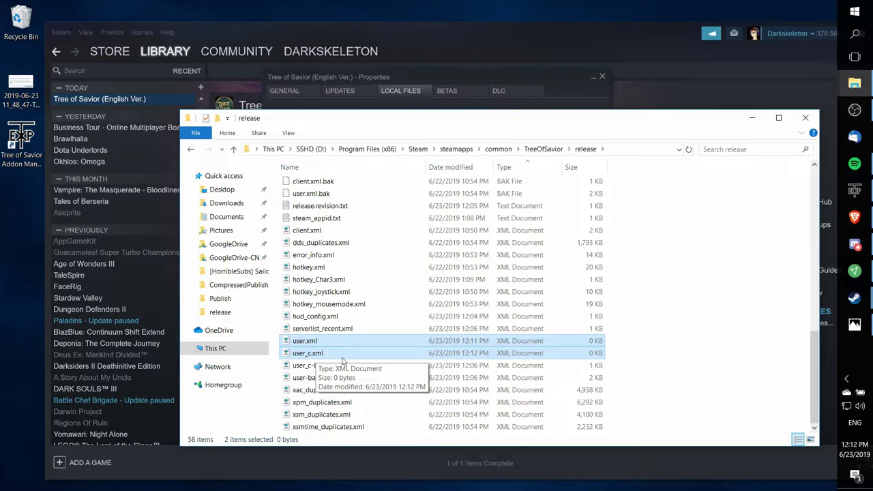
Minimize Explorer, maximize the Steam library window, and launch Tree of Savior with PLAY
left_click(753, 117)
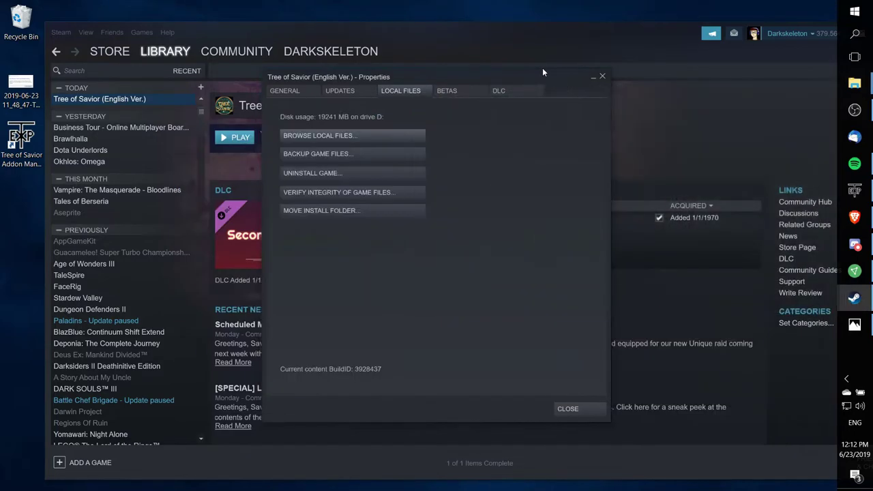
left_click_drag(520, 78, 645, 109)
left_click(622, 69)
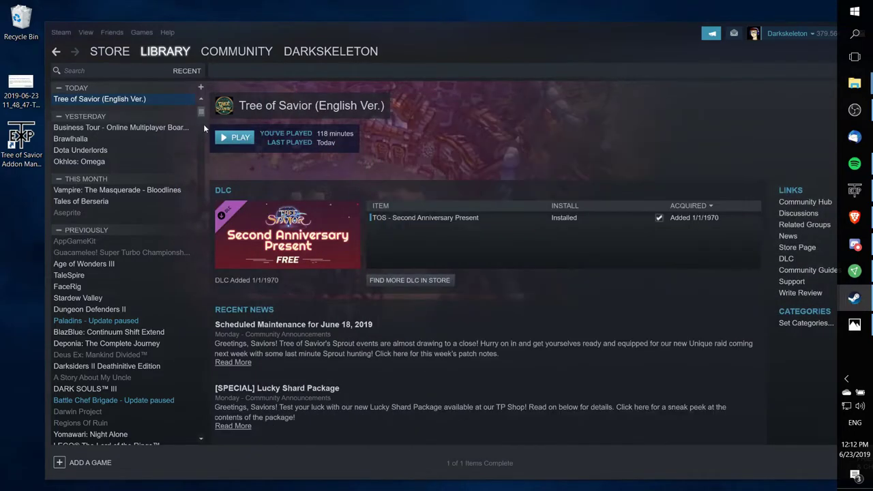
double_click(273, 32)
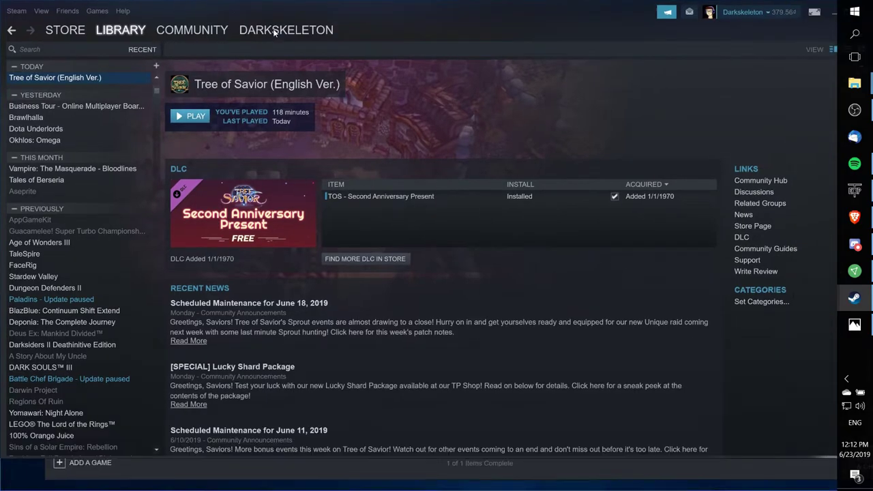
left_click(183, 117)
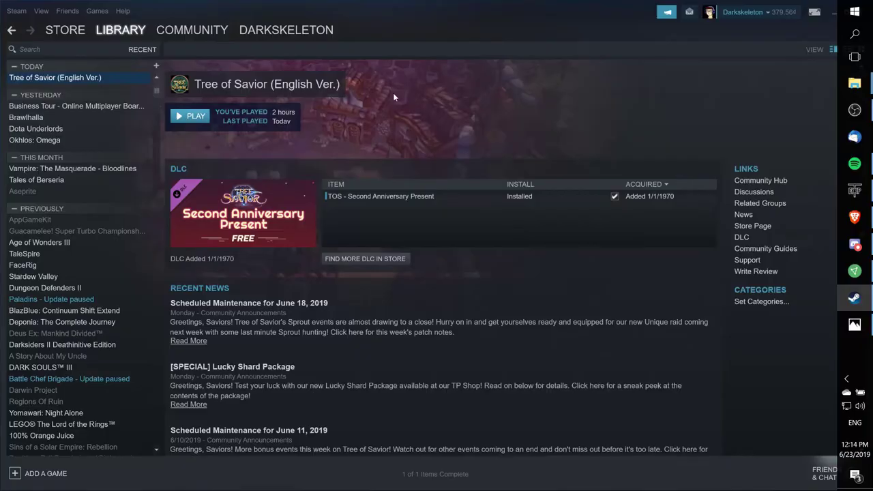
right_click(105, 78)
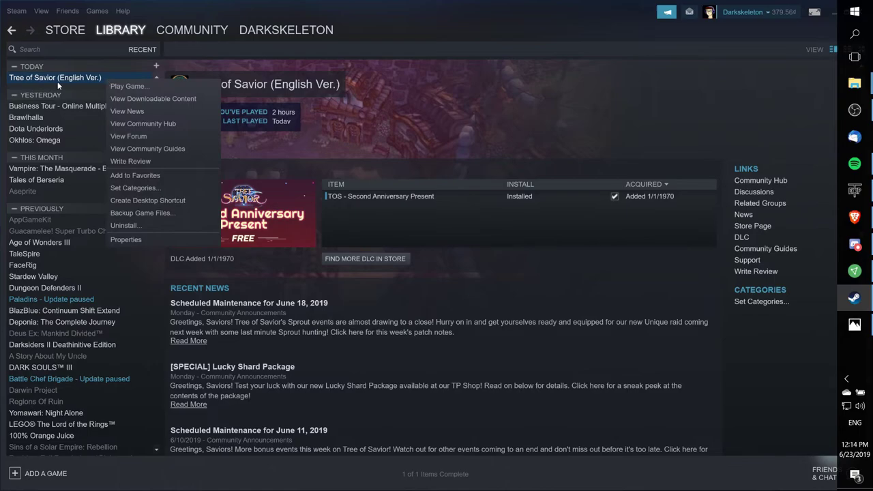
left_click(142, 240)
left_click(372, 99)
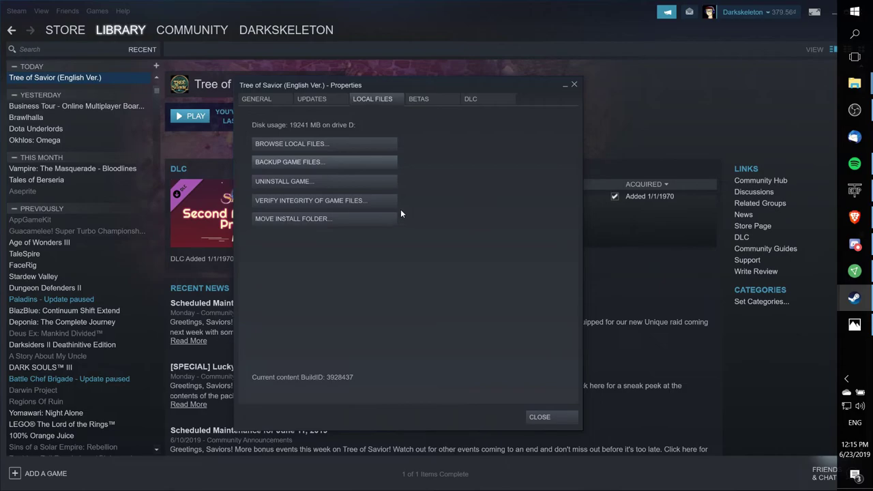
left_click(542, 416)
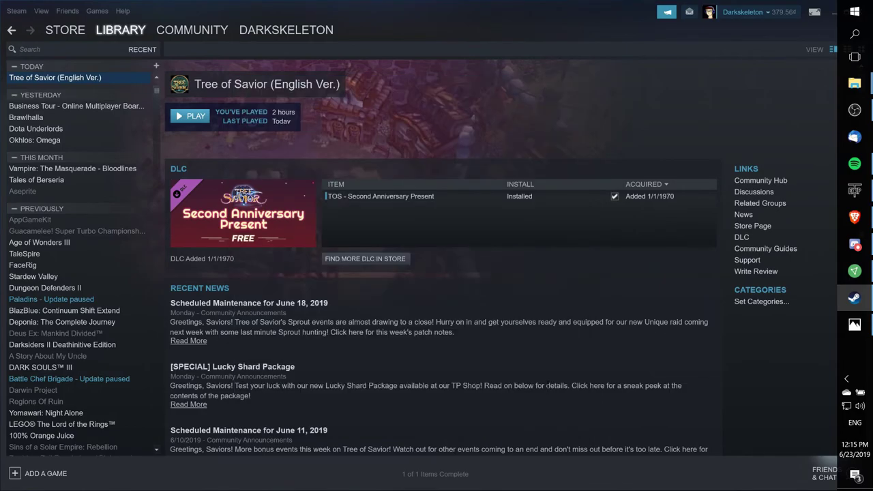